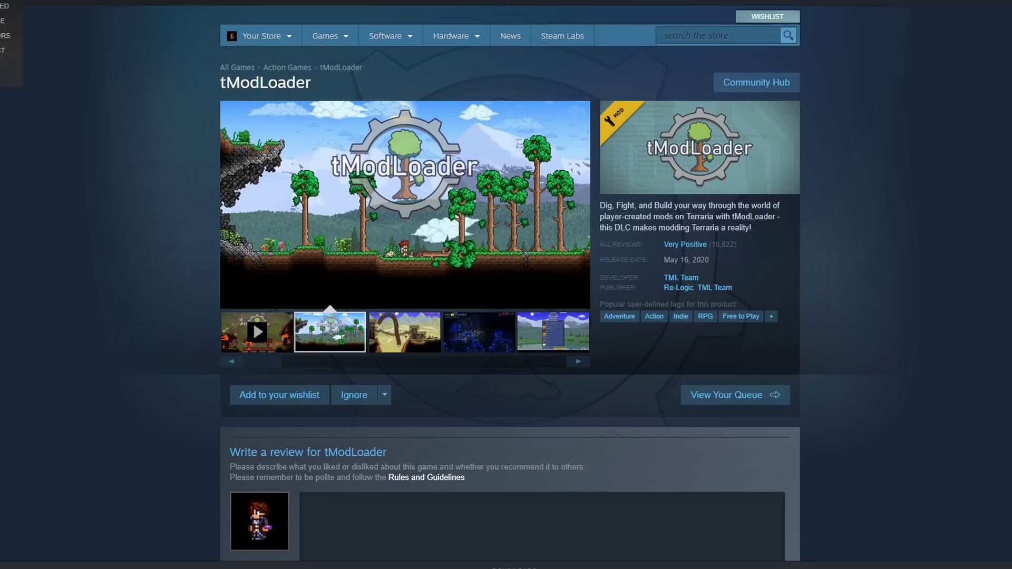
- Search the store for "tmodload" and preview the second image on the tModLoader store page
left_click(669, 42)
left_click(679, 42)
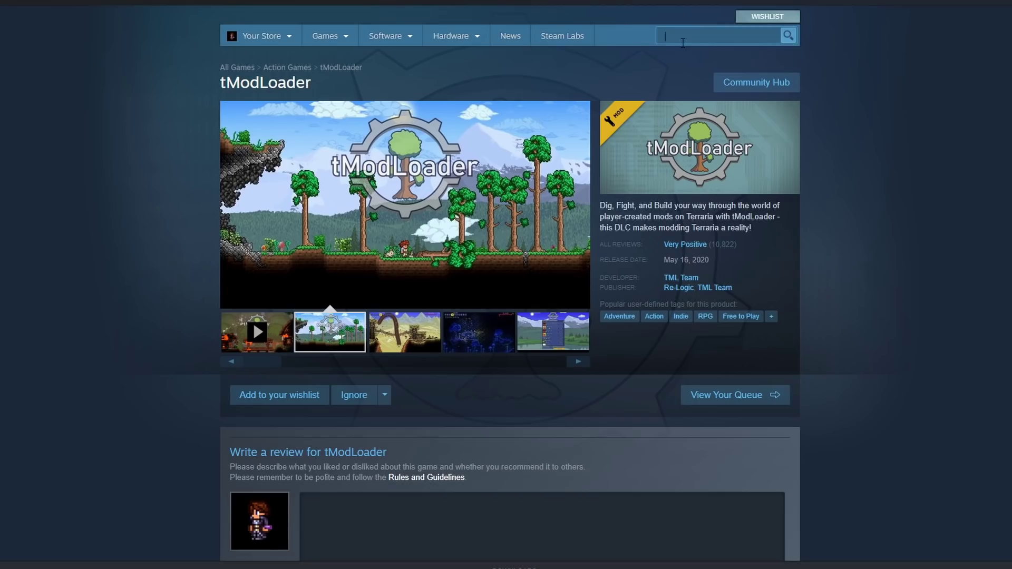
type("tmodload")
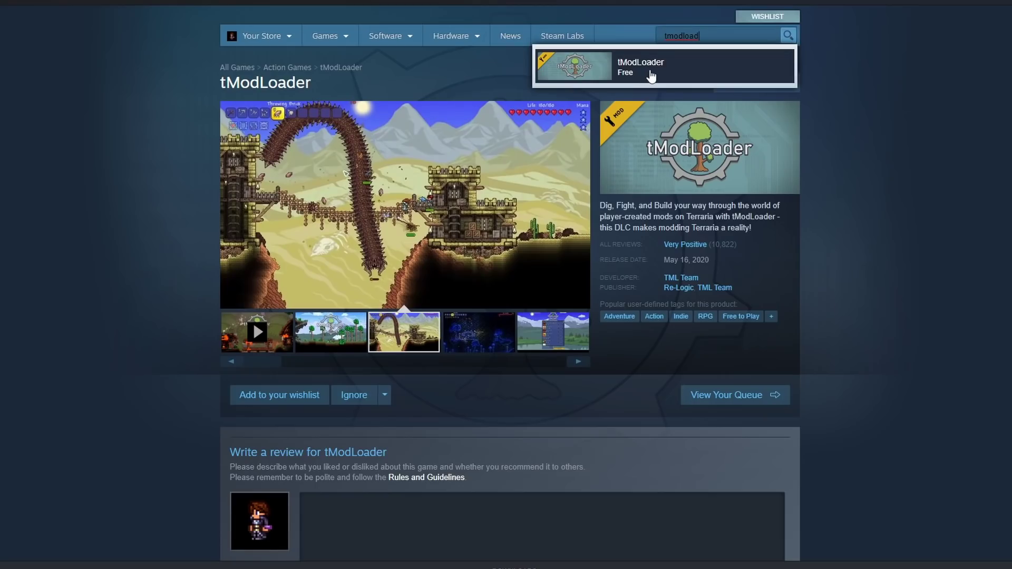
left_click(930, 135)
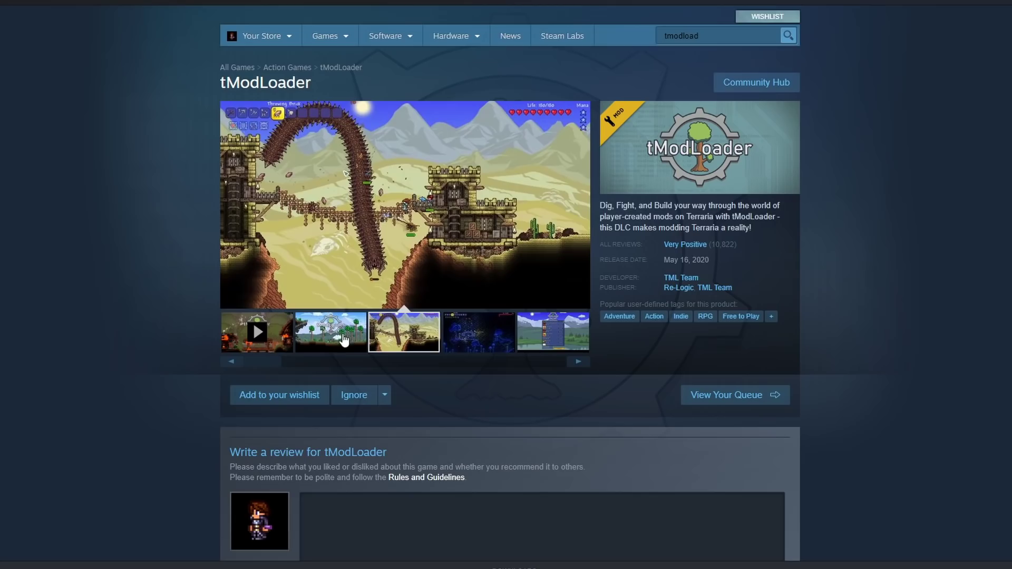
left_click(344, 340)
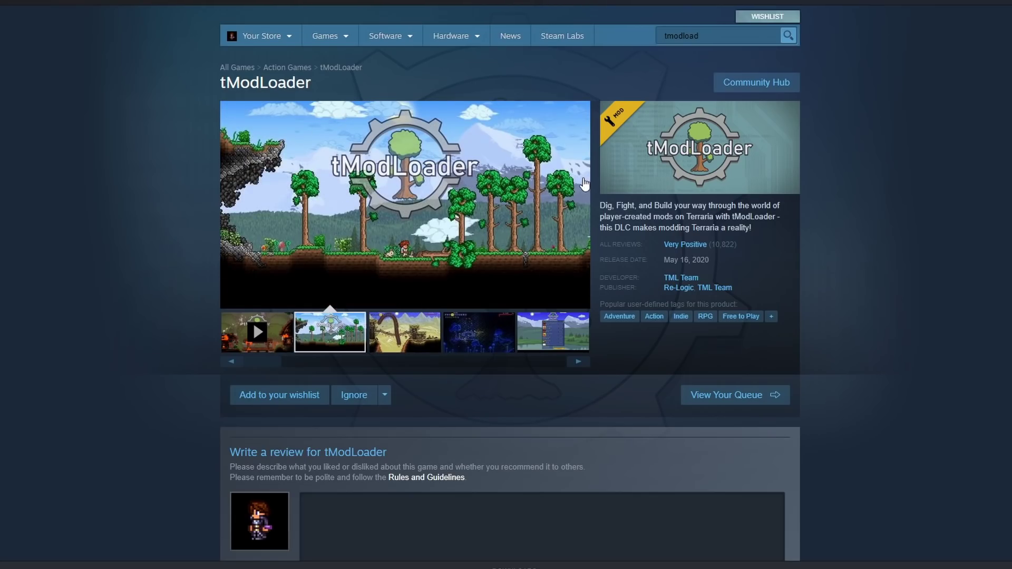
- Install tModLoader under C:\Program Files (x86)\Steam with a start menu shortcut, accepting its licence agreement
scroll(567, 190, "down", 8)
scroll(566, 190, "down", 2)
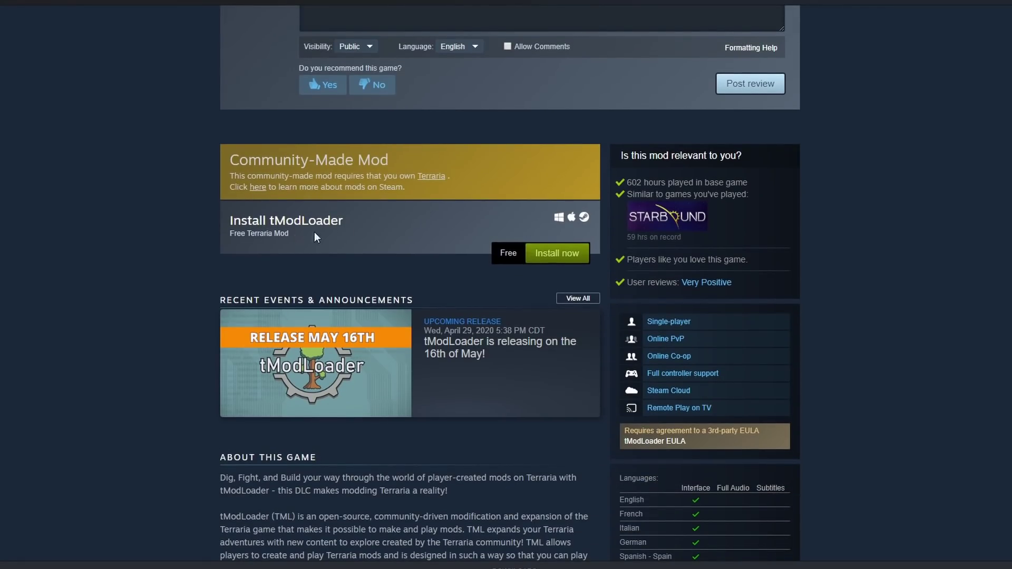
left_click(559, 254)
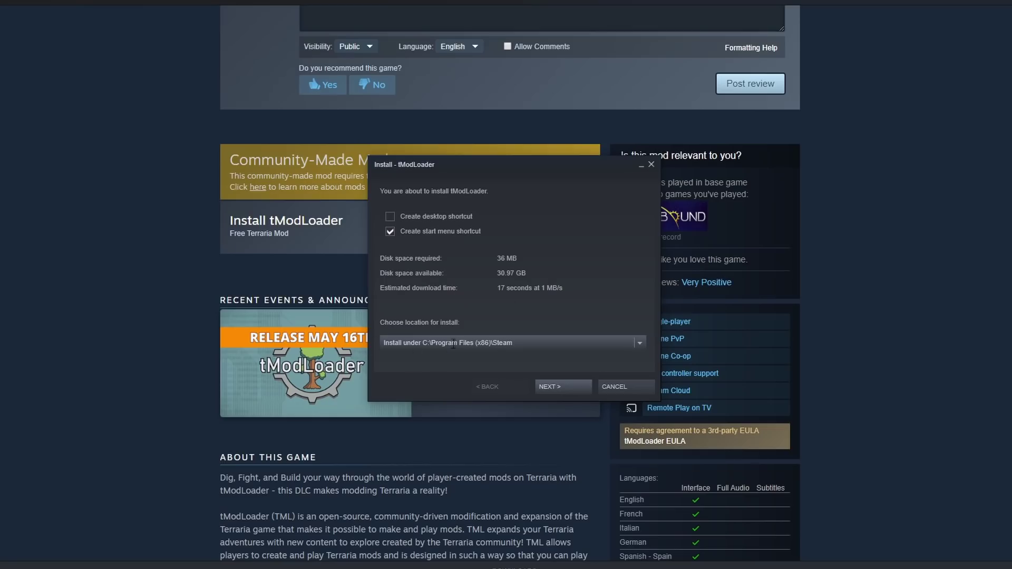
left_click(559, 388)
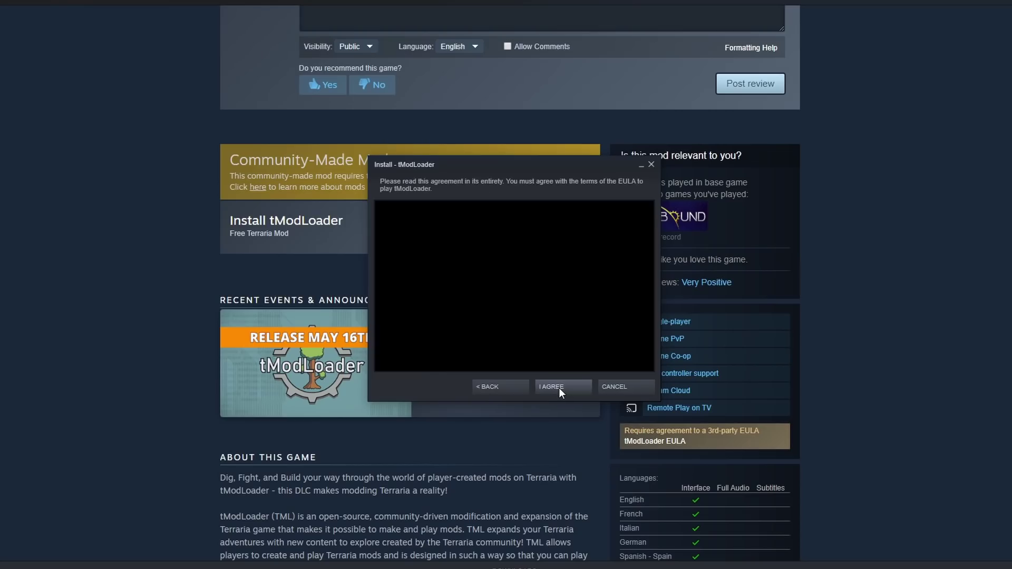
left_click(559, 387)
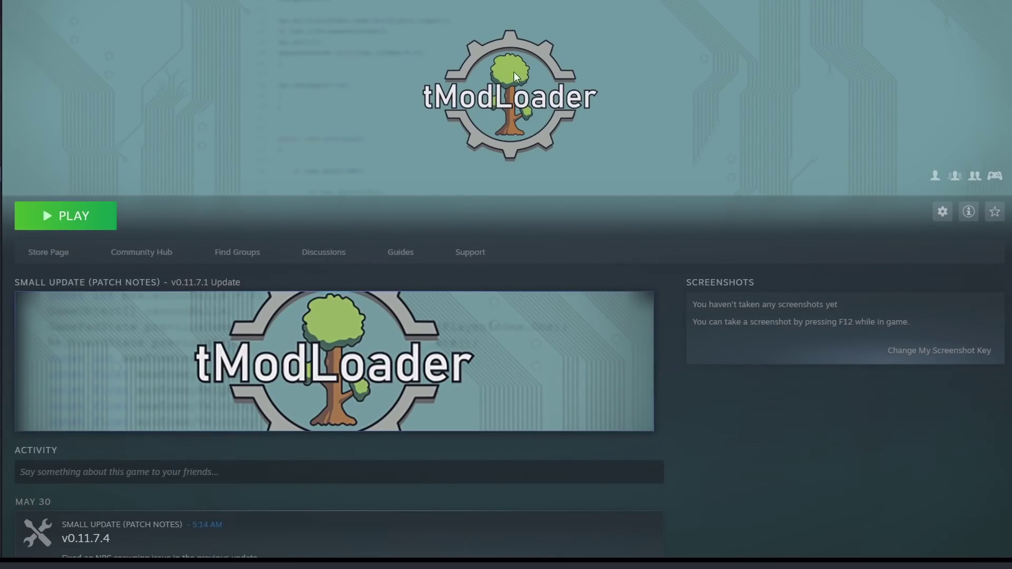
scroll(495, 213, "down", 2)
scroll(495, 213, "up", 2)
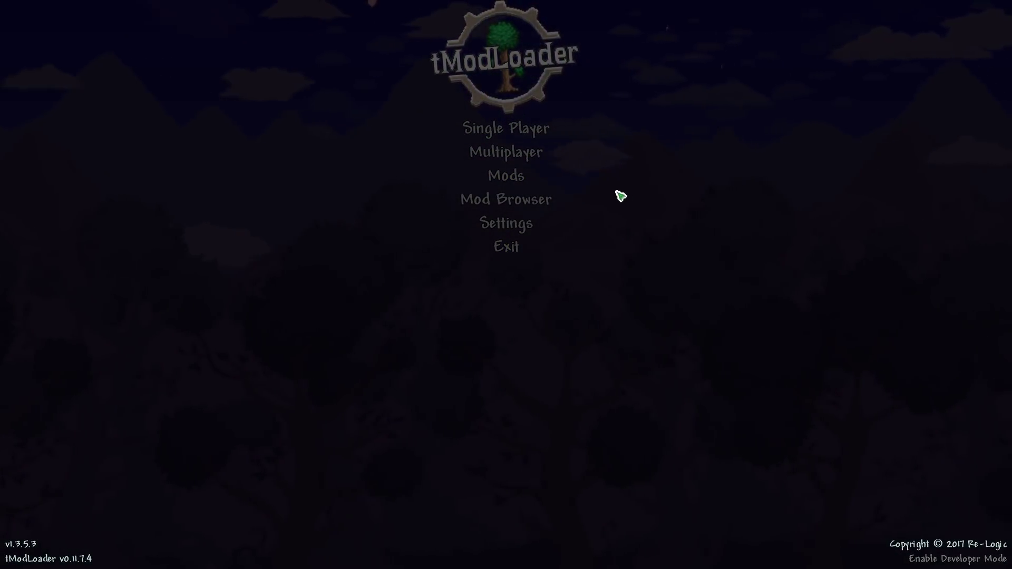
- Search the Mod Browser for "thor" and update all installed mods
left_click(509, 201)
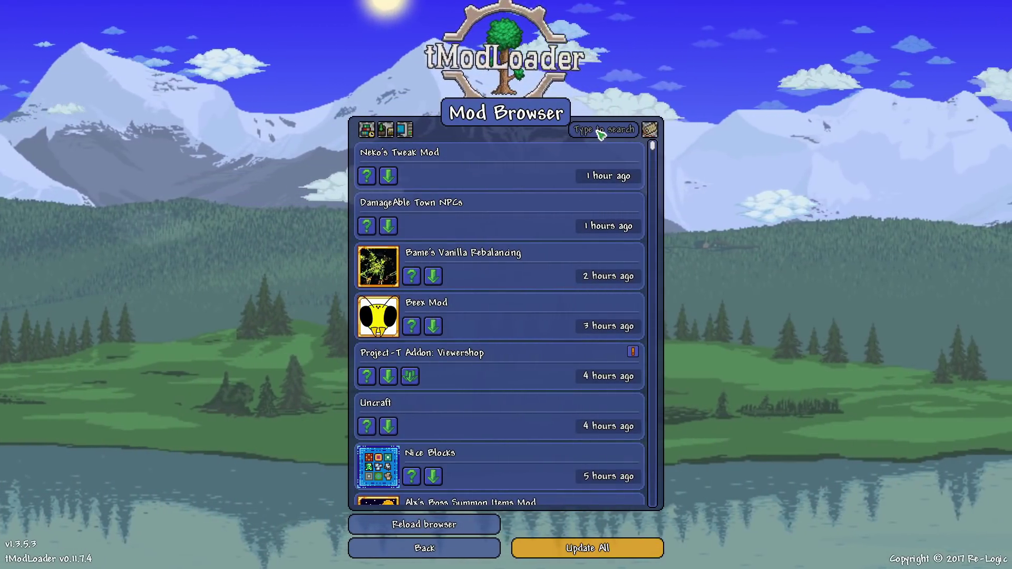
left_click(600, 131)
type("thor")
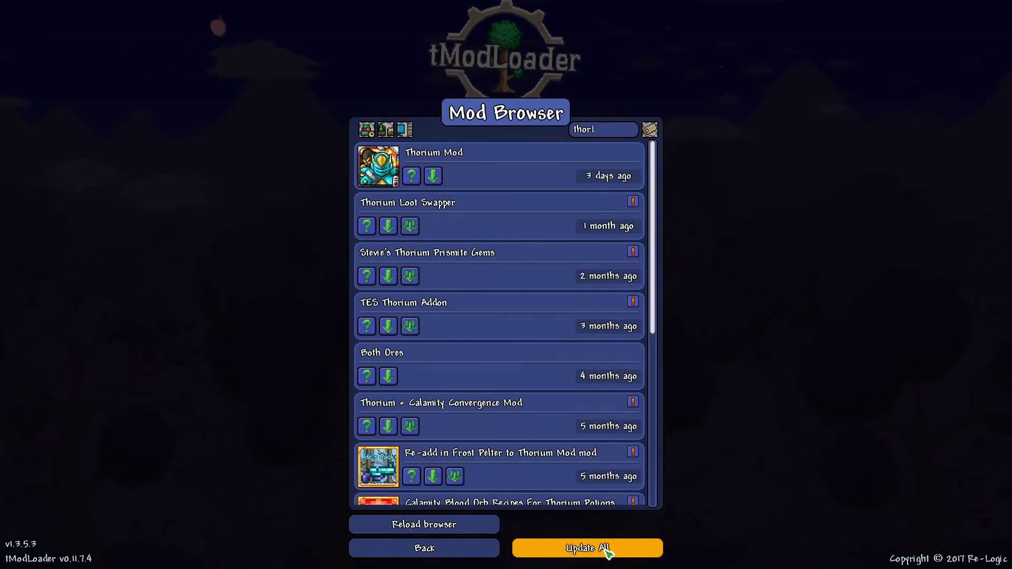
left_click(599, 551)
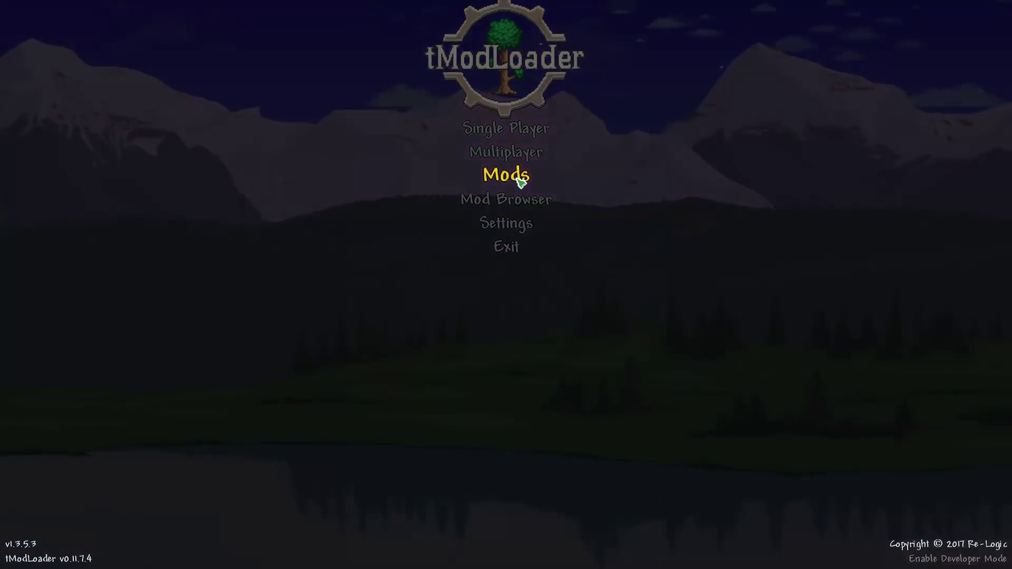
- Review the installed mods in the Mods List and open the configuration of Calamity Mod (No Calamity Music)
left_click(521, 182)
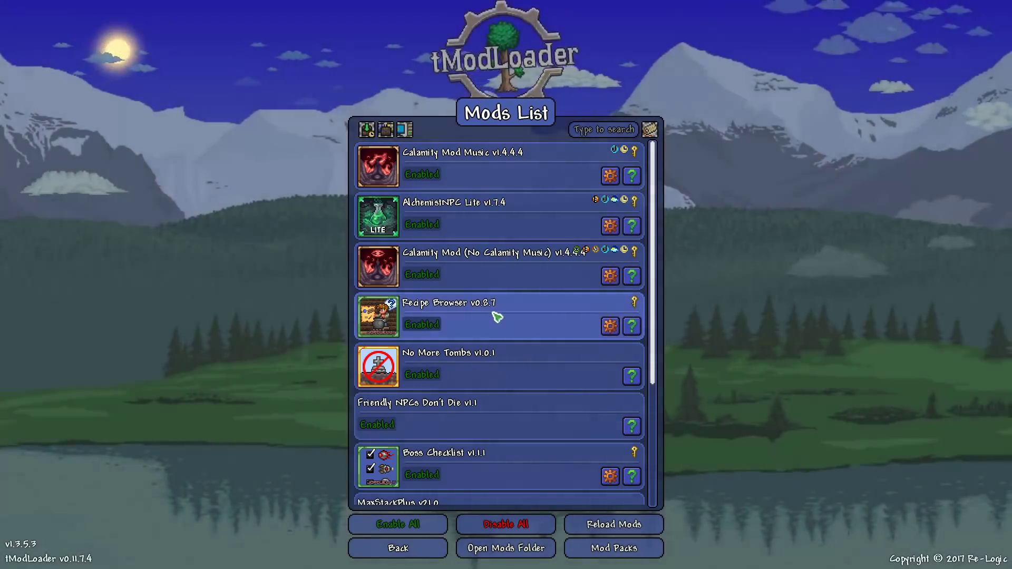
scroll(506, 363, "down", 2)
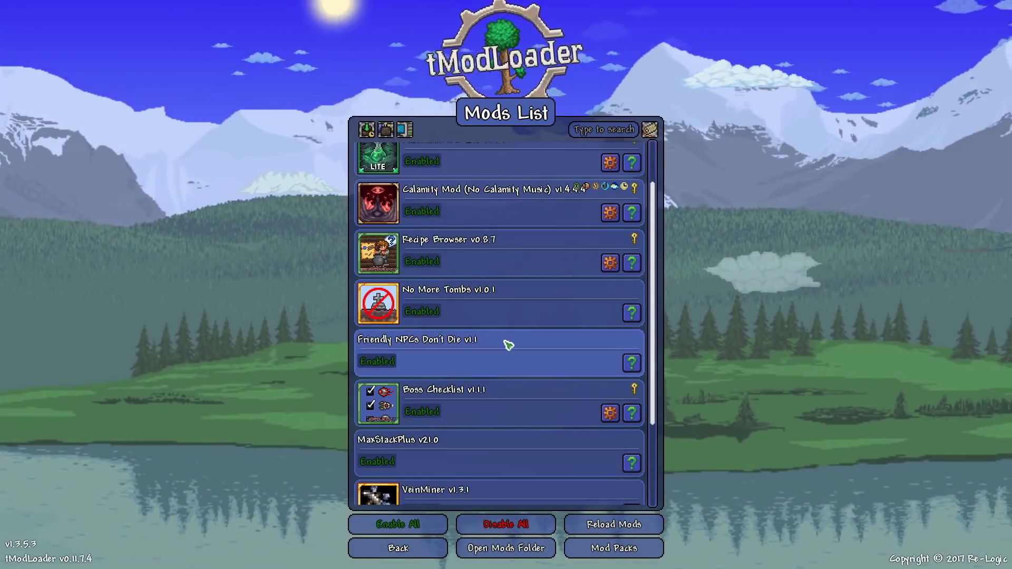
scroll(510, 348, "down", 2)
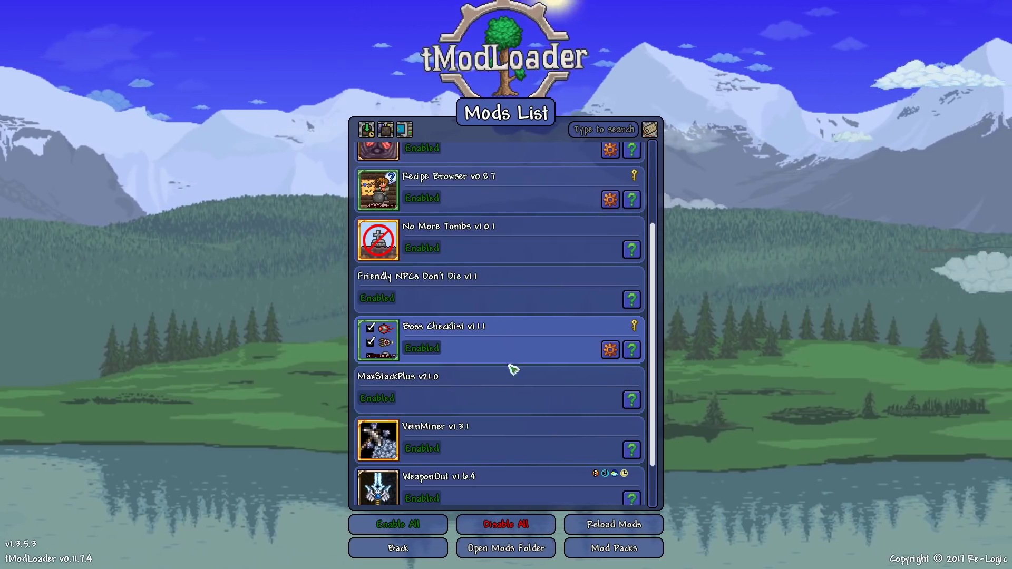
scroll(514, 394, "down", 1)
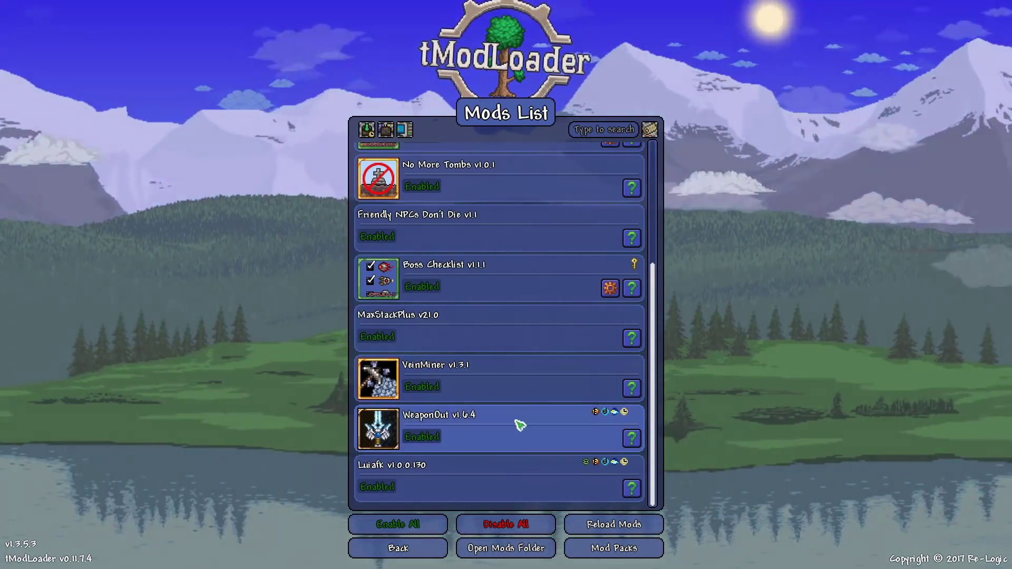
scroll(524, 167, "up", 4)
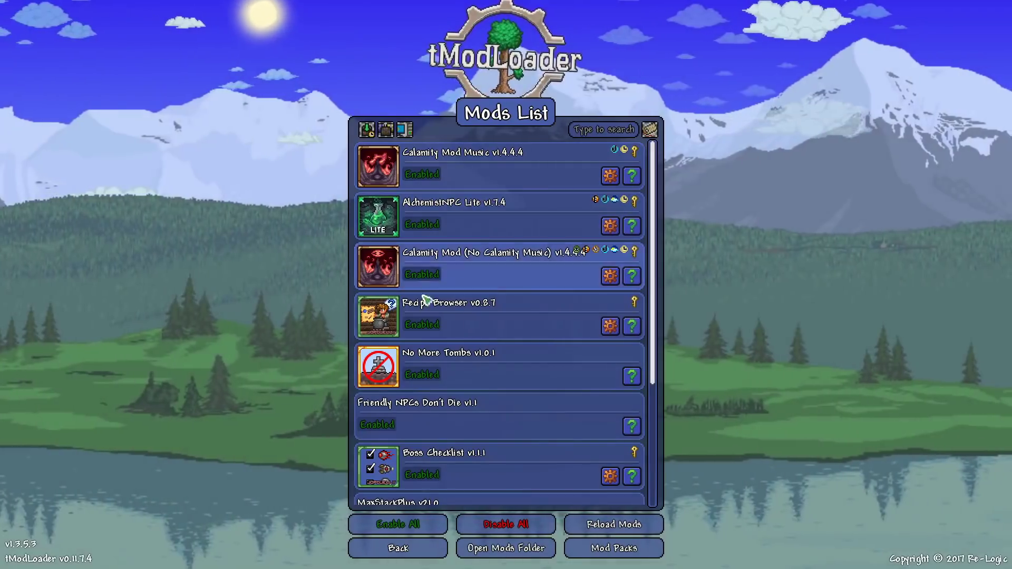
scroll(476, 381, "down", 1)
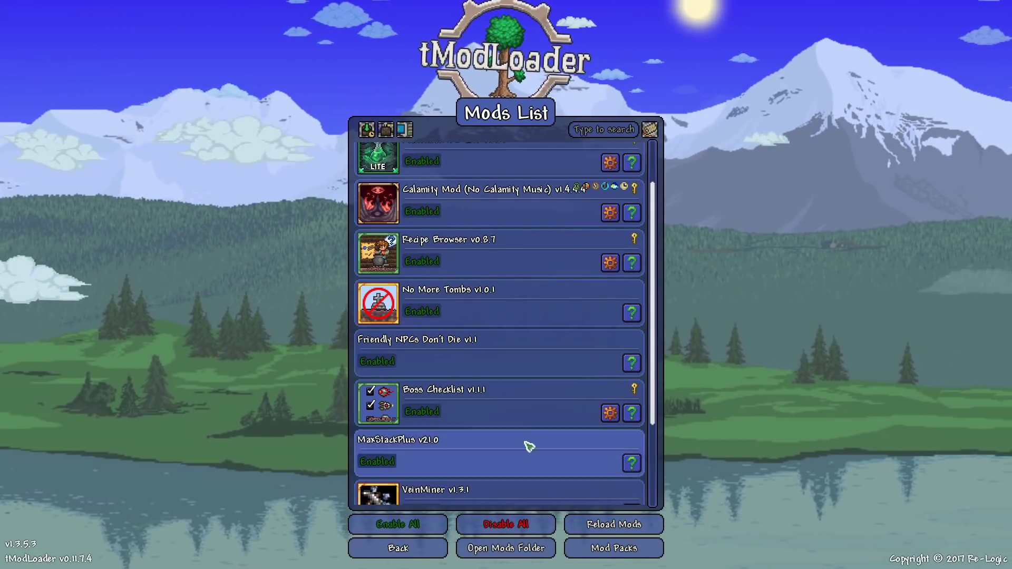
scroll(614, 163, "up", 1)
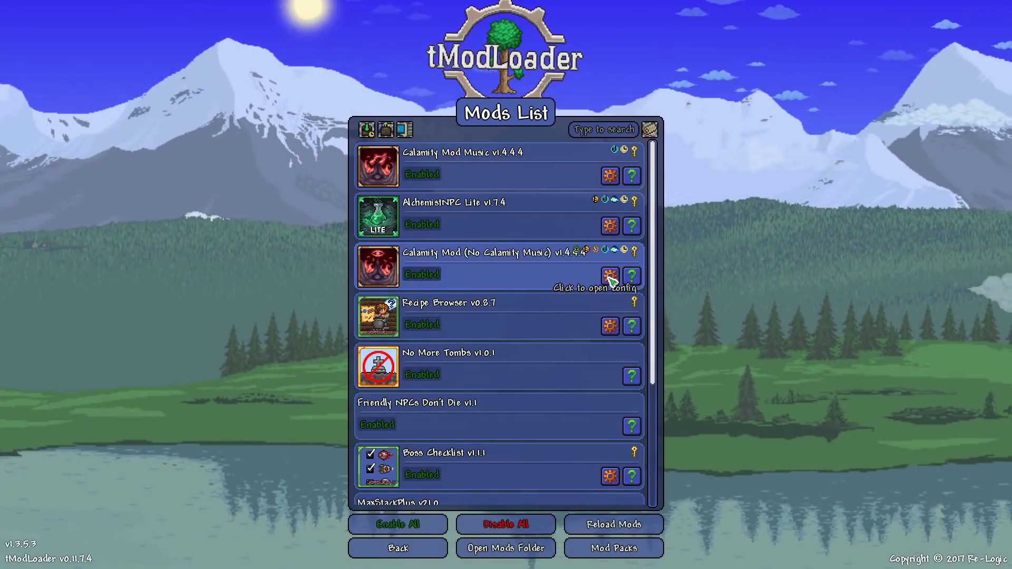
left_click(610, 276)
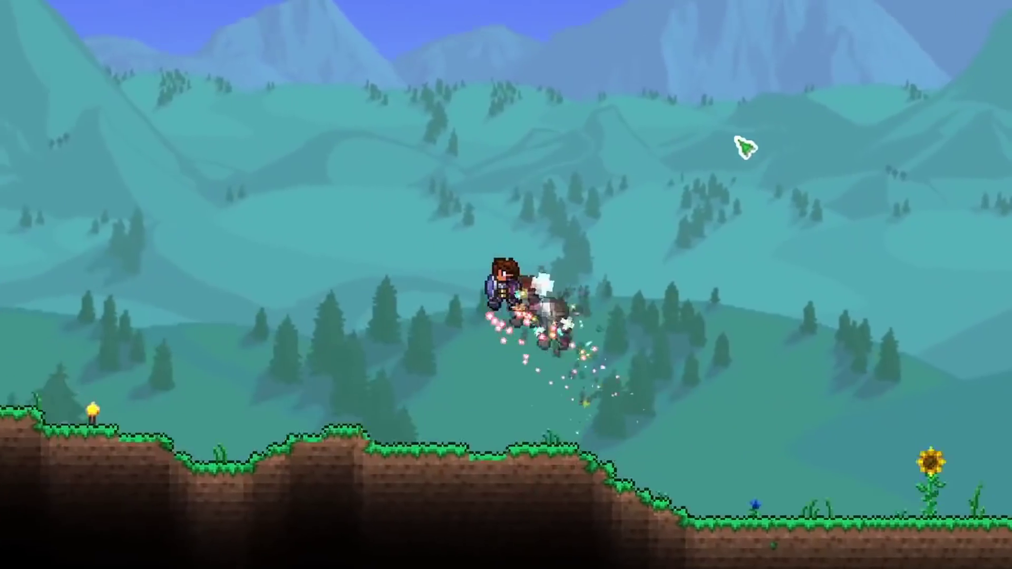
key("space")
key("d")
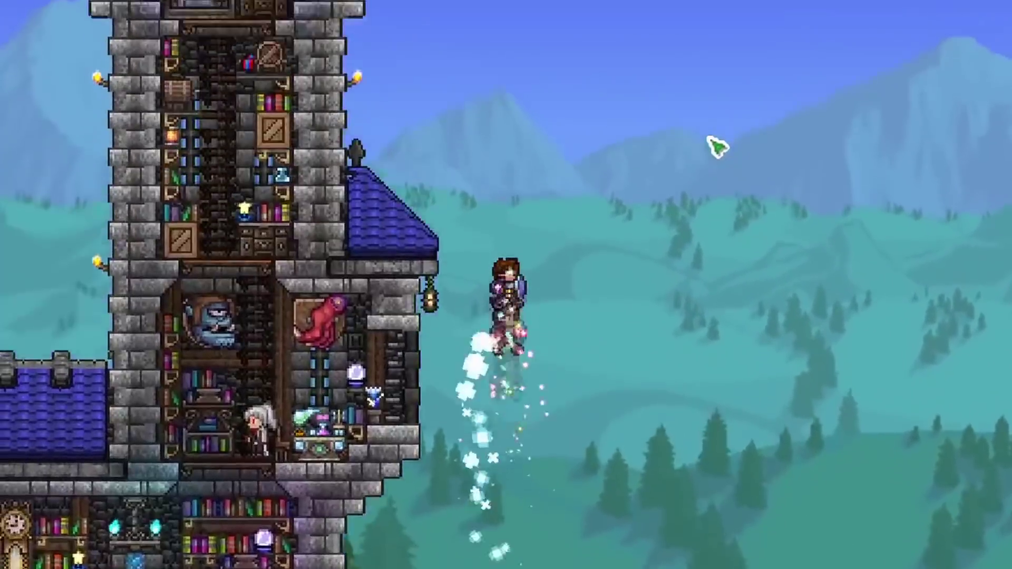
key("a")
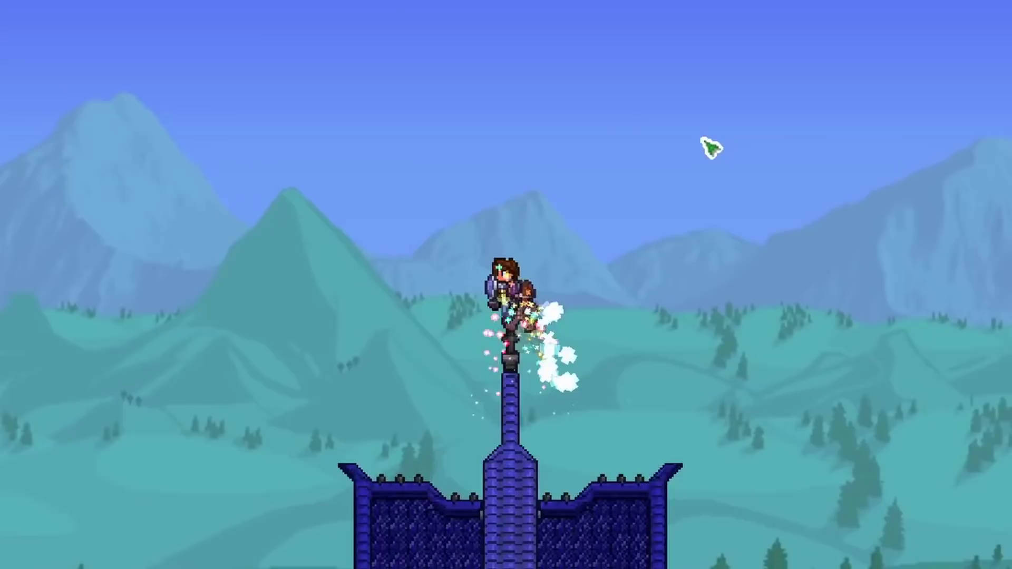
key("d")
mouse_move(526, 402)
left_mouse_down()
mouse_move(574, 201)
mouse_move(241, 251)
mouse_move(319, 314)
left_mouse_up()
key("space")
key("a")
key("d")
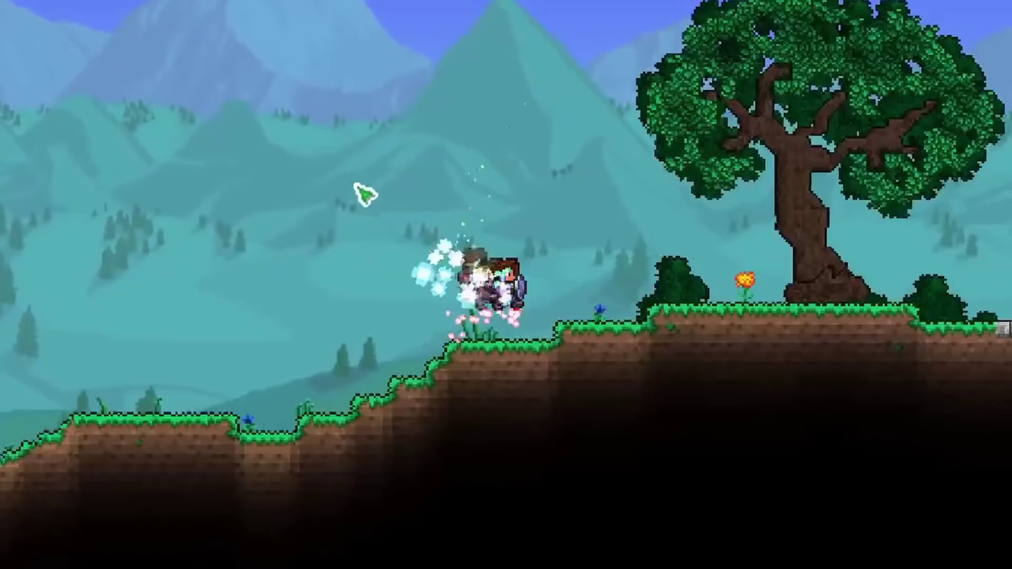
key("a")
key("space")
left_click_drag(331, 182, 439, 113)
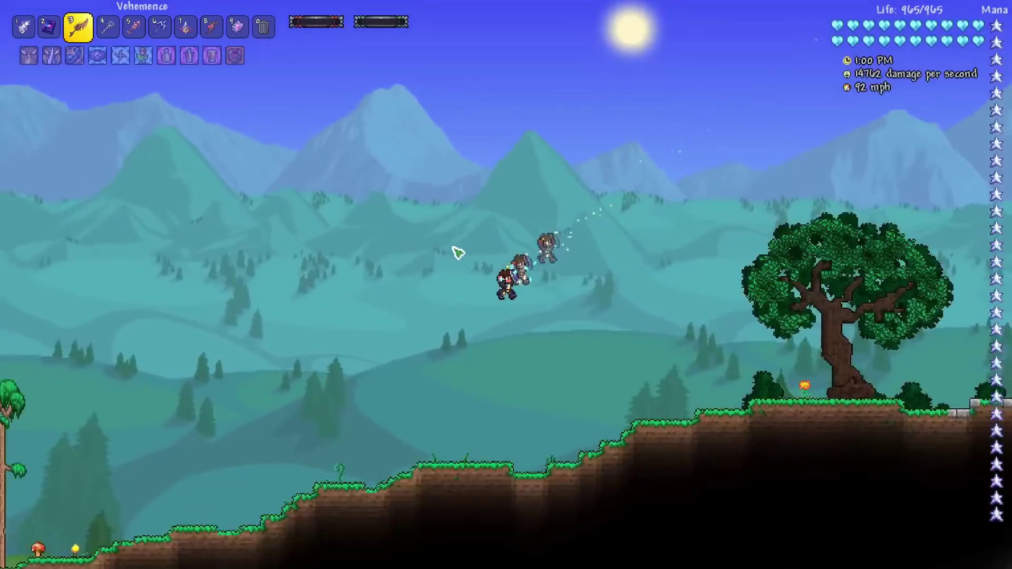
key("d")
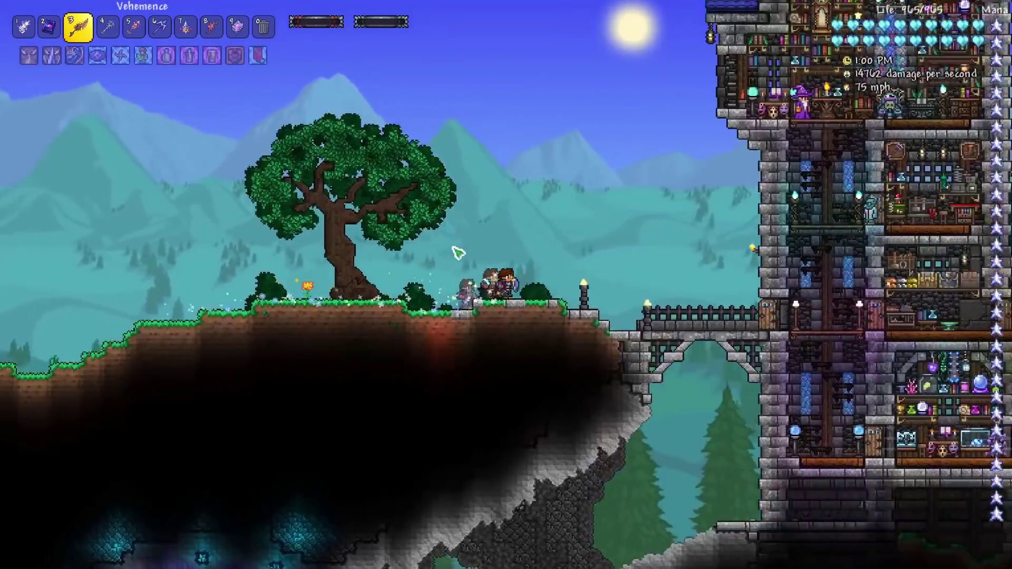
key("space")
key("a")
key("d")
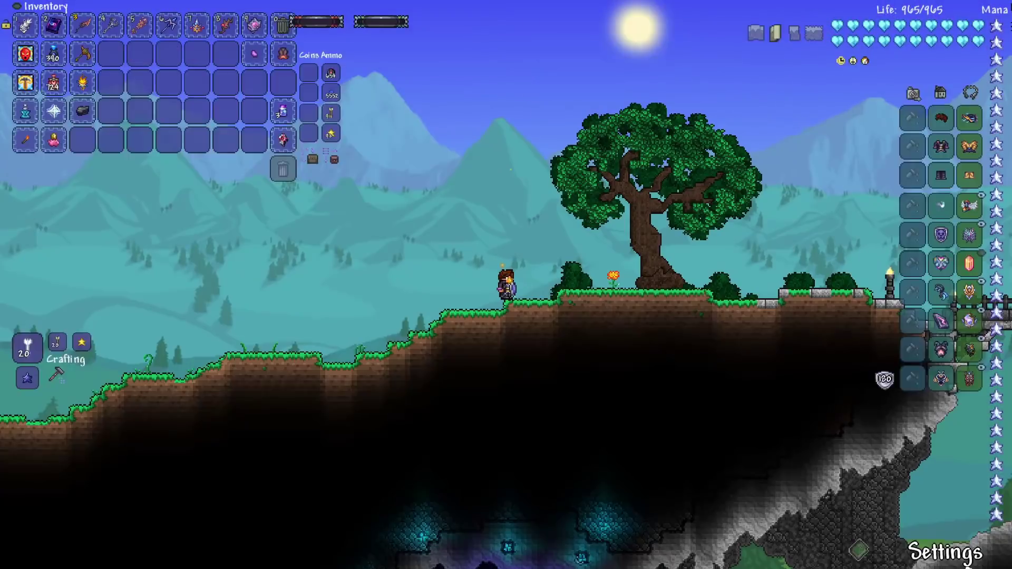
- Open the in-game mod configuration, examine the Calamity Mod (No Calamity Music) settings, and leave them unchanged
key("Escape")
key("Escape")
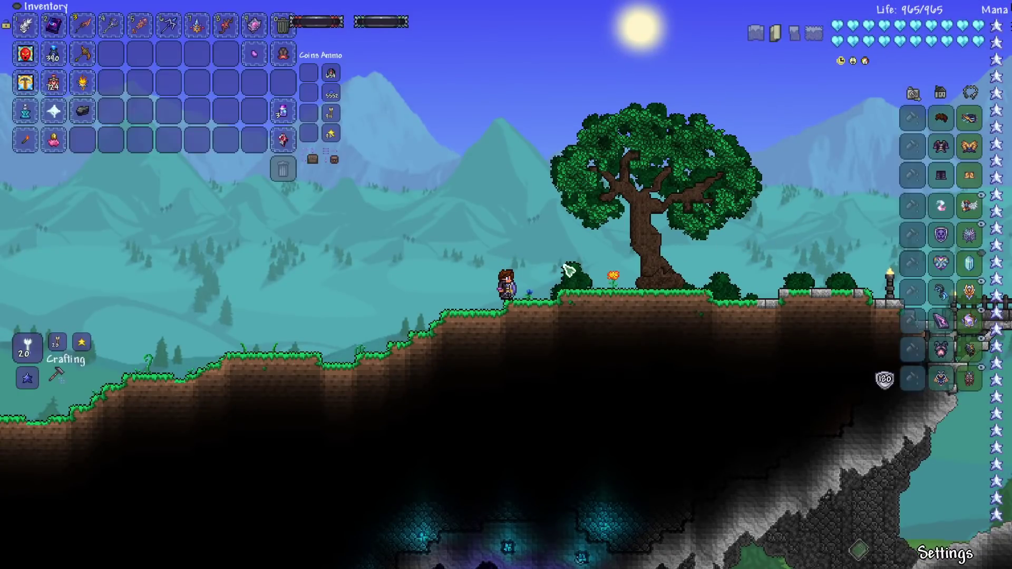
left_click(919, 527)
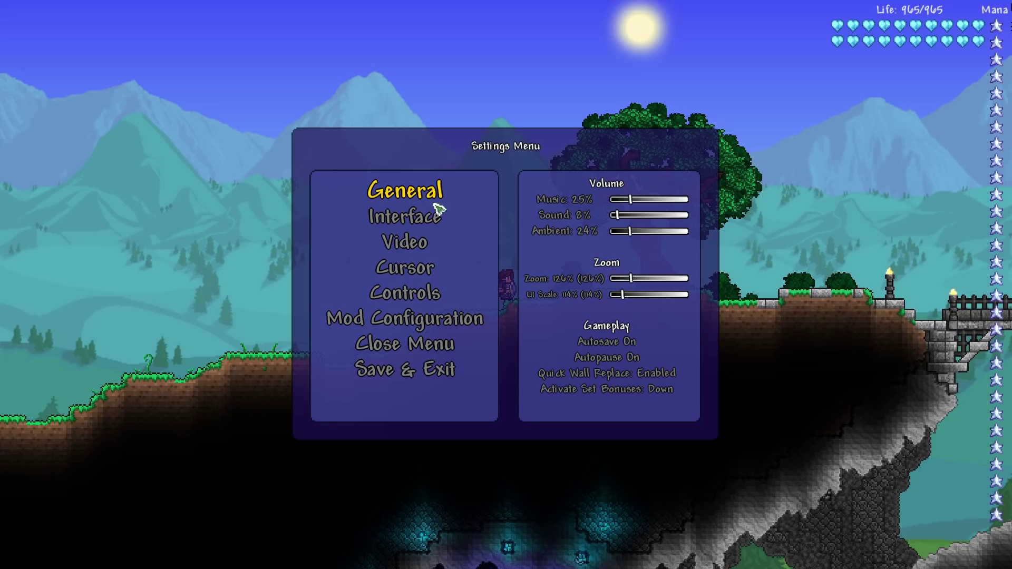
left_click(403, 319)
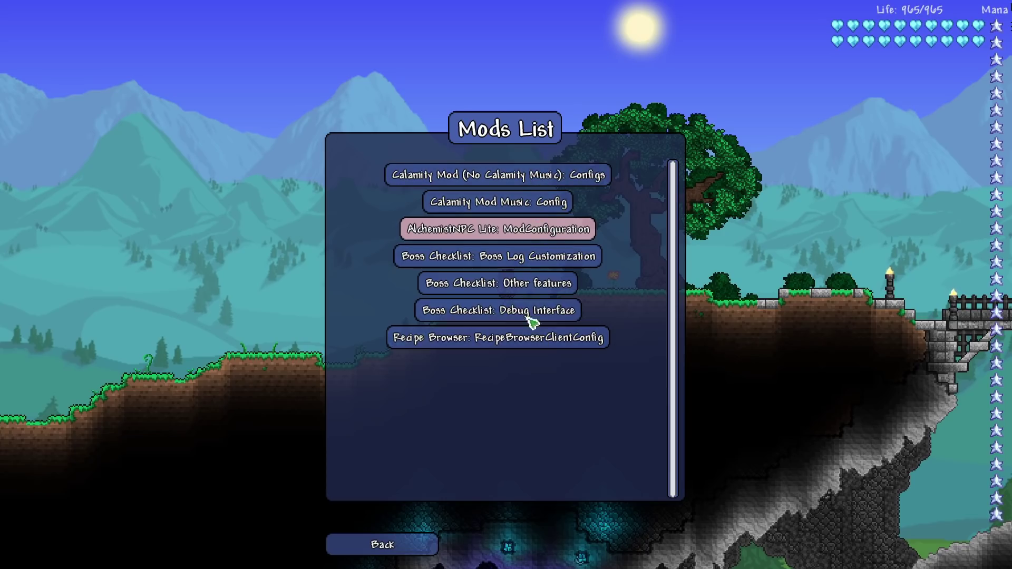
left_click(519, 175)
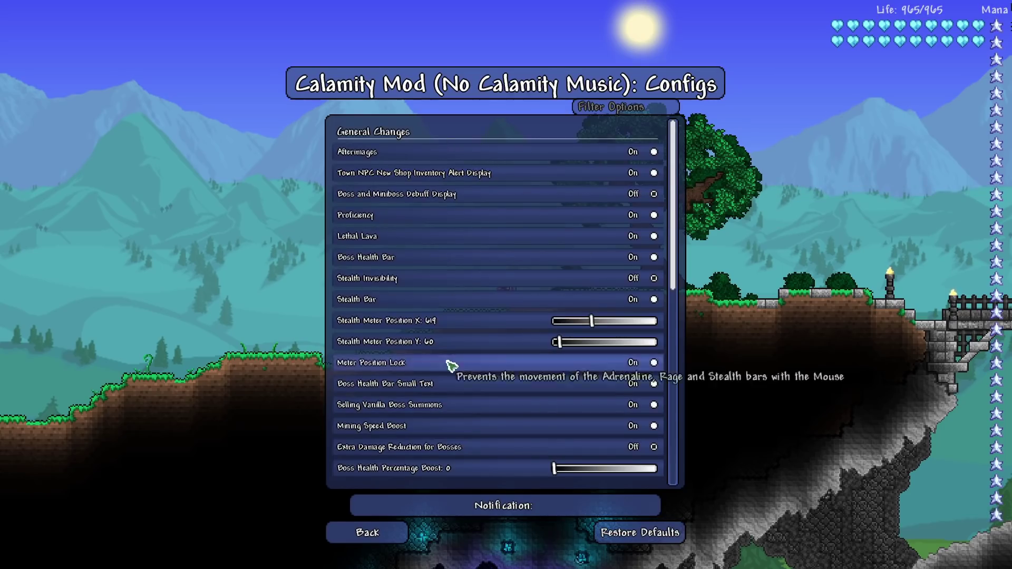
left_click(382, 533)
left_click(388, 541)
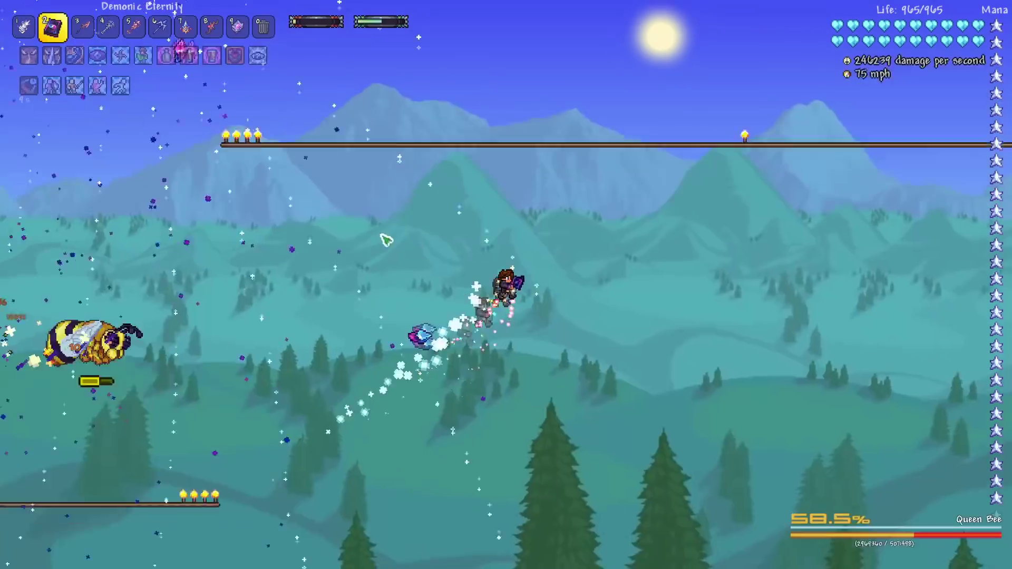
- Fight the Queen Bee with Demonic Eternity while flying around her to dodge attacks
key("a")
mouse_move(714, 300)
left_mouse_down()
mouse_move(612, 171)
mouse_move(528, 142)
mouse_move(501, 151)
mouse_move(643, 164)
mouse_move(632, 363)
mouse_move(400, 412)
mouse_move(372, 301)
mouse_move(314, 164)
mouse_move(567, 143)
mouse_move(619, 200)
mouse_move(617, 300)
left_mouse_up()
key("space")
key("d")
key("a")
key("space")
key("d")
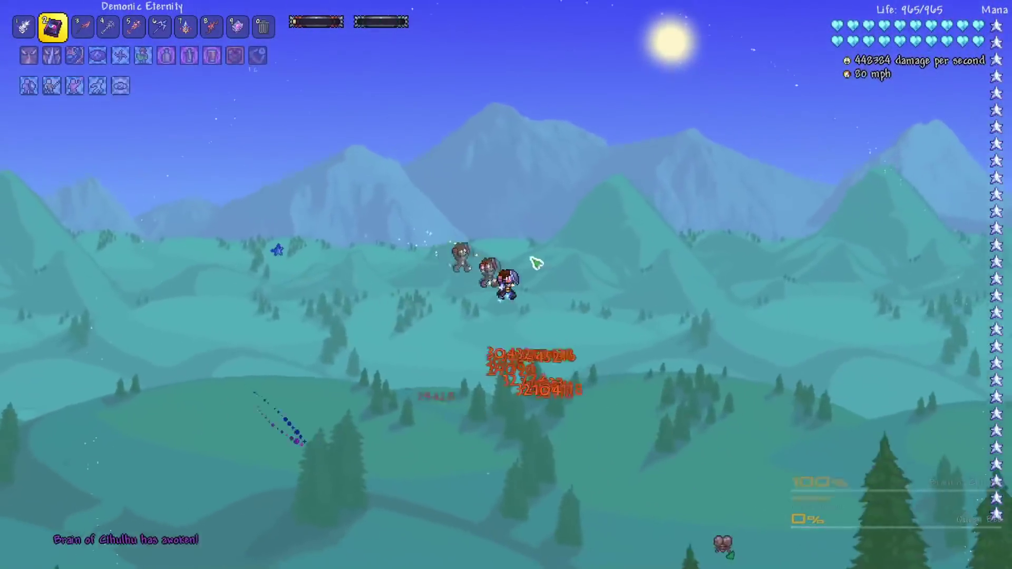
- Attack the Brain of Cthulhu with Demonic Eternity while staying airborne
key("space")
key("space")
left_click_drag(392, 193, 345, 212)
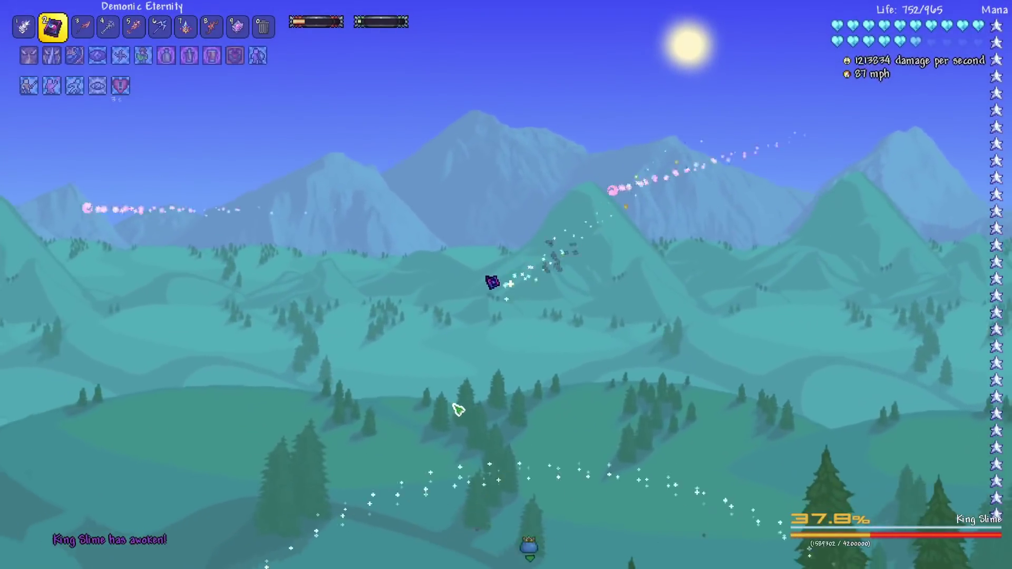
- Fight King Slime with Demonic Eternity while flying and changing direction to dodge
mouse_move(609, 399)
left_mouse_down()
mouse_move(678, 384)
mouse_move(644, 343)
mouse_move(505, 315)
left_mouse_up()
key("d")
key("s")
key("a")
key("space")
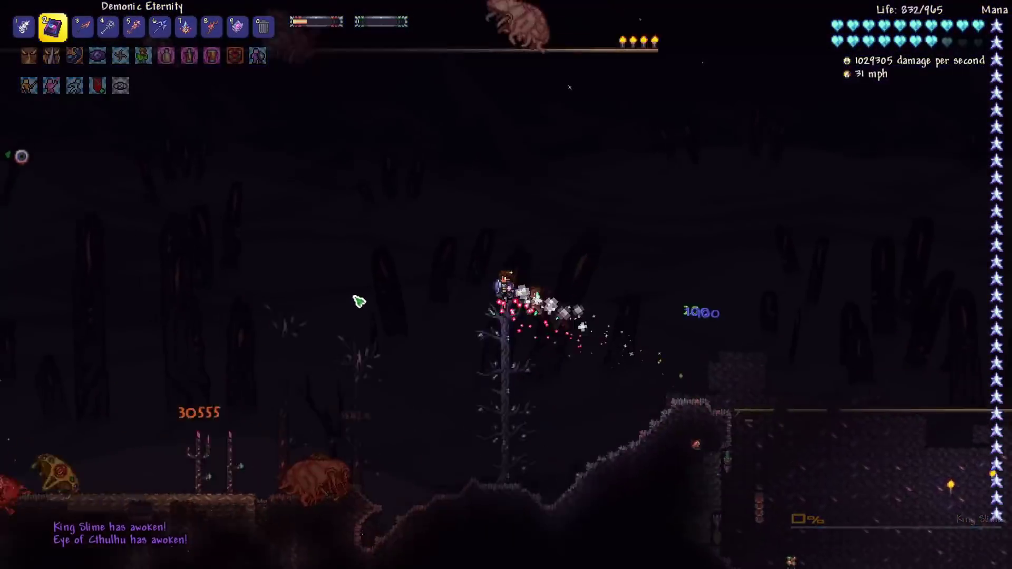
- Switch to Mythical The Dance of Light and attack the Eye of Cthulhu while flying back and forth
key("1")
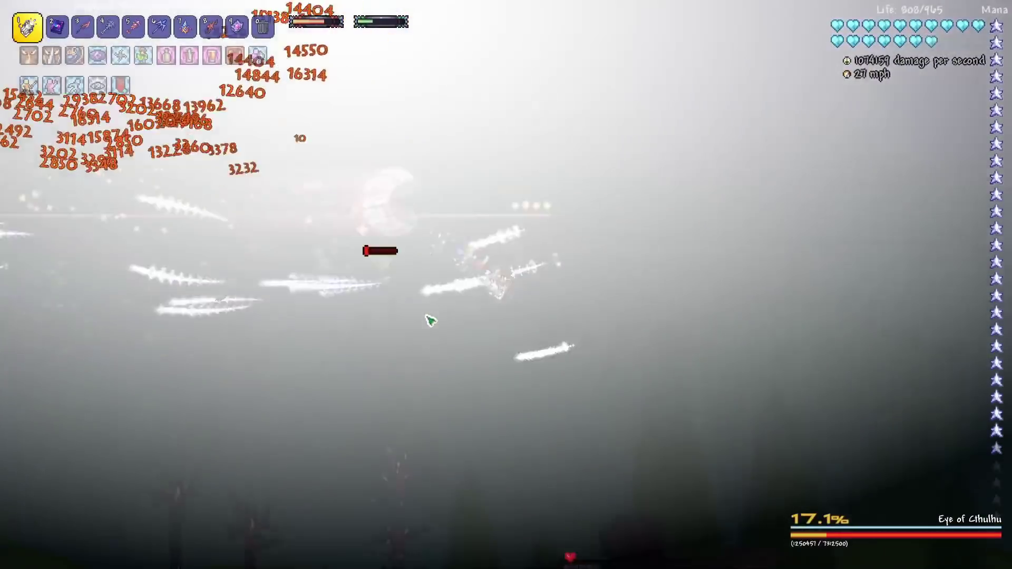
key("a")
mouse_move(426, 316)
left_mouse_down()
mouse_move(705, 242)
mouse_move(724, 308)
mouse_move(692, 240)
mouse_move(683, 307)
mouse_move(640, 359)
mouse_move(582, 258)
mouse_move(411, 229)
mouse_move(346, 283)
mouse_move(318, 332)
left_mouse_up()
key("space")
key("a")
key("a")
key("d")
key("a")
key("d")
key("space")
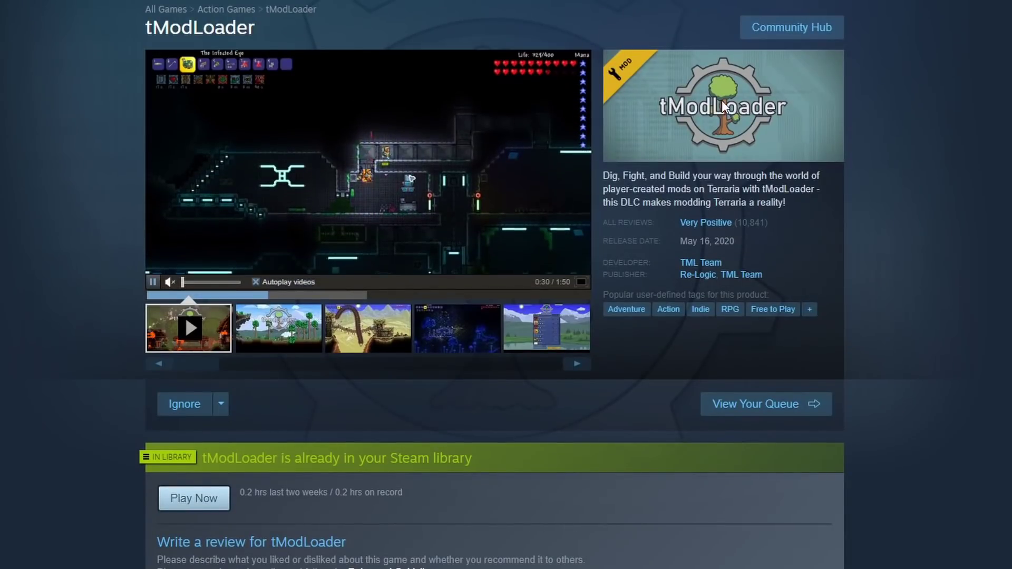
- Read the FAQ on tModLoader's Steam store page, highlighting the point about using the 64 bit variant as a separate installation
scroll(708, 109, "down", 20)
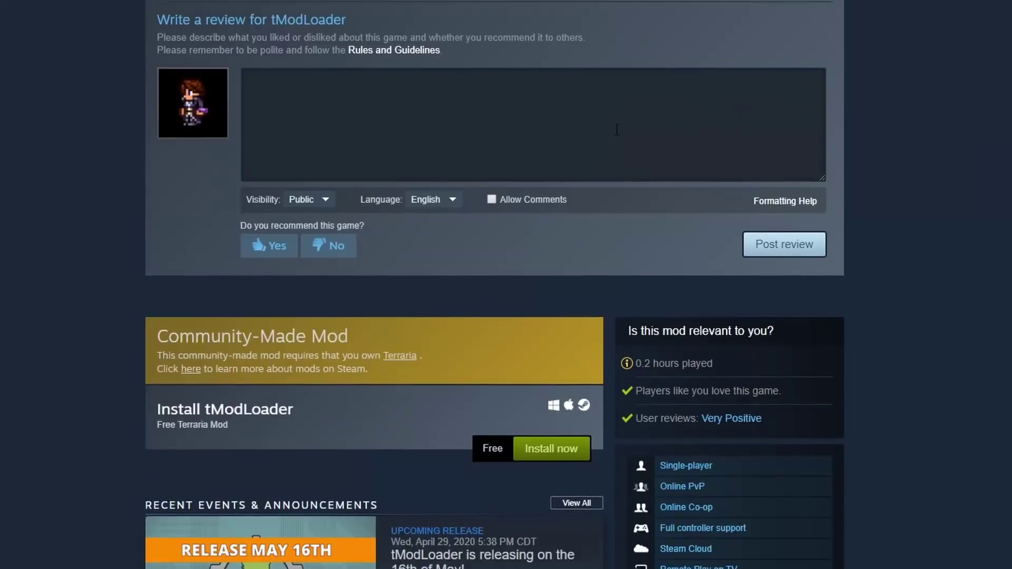
scroll(166, 62, "up", 1)
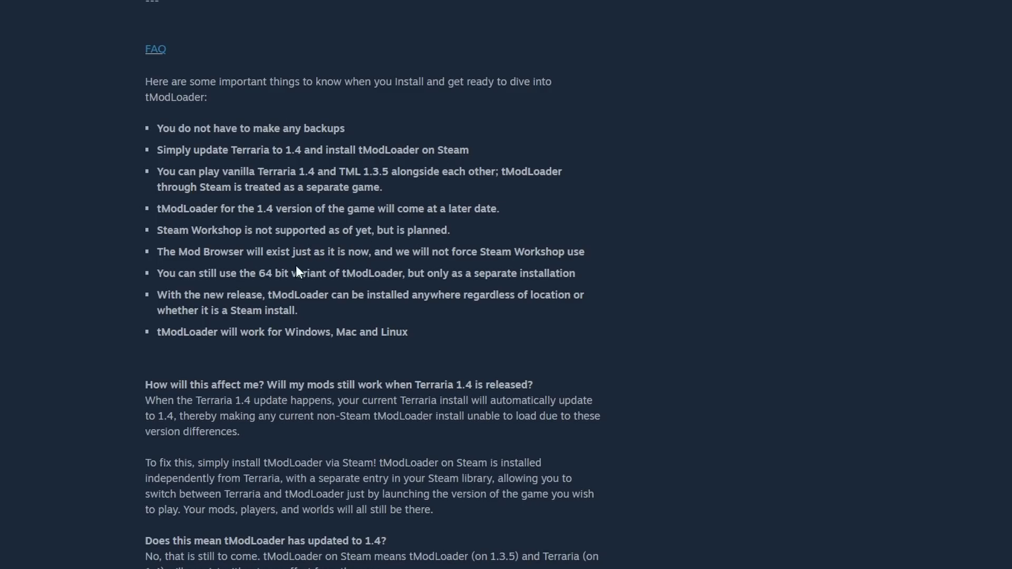
left_click_drag(157, 273, 341, 274)
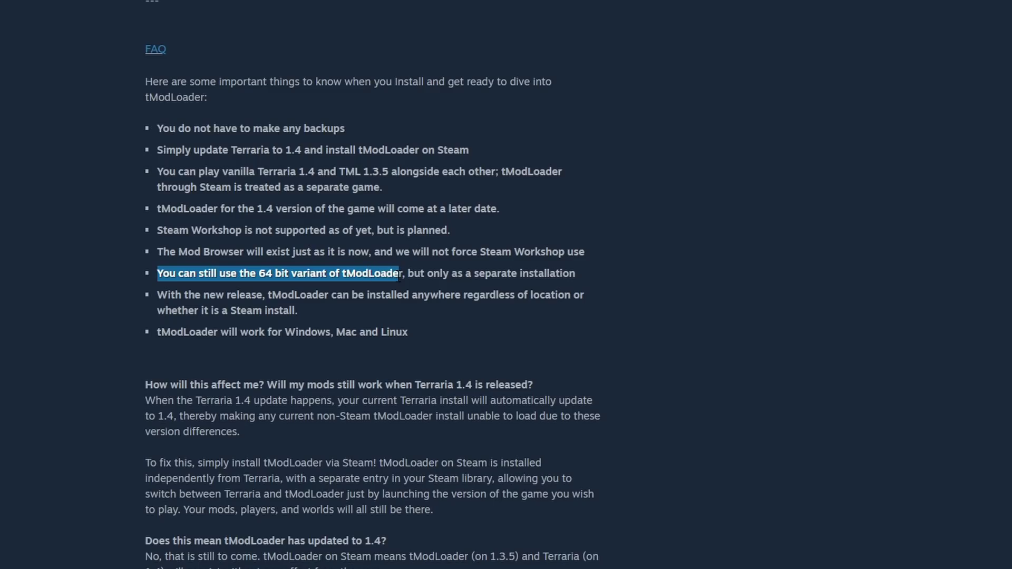
left_click(633, 259)
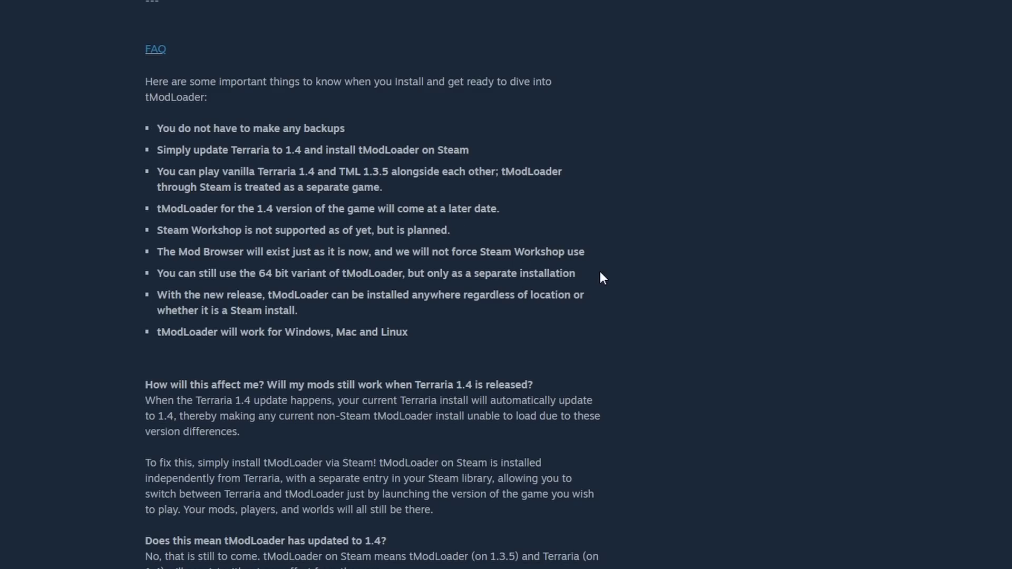
left_click_drag(601, 272, 171, 279)
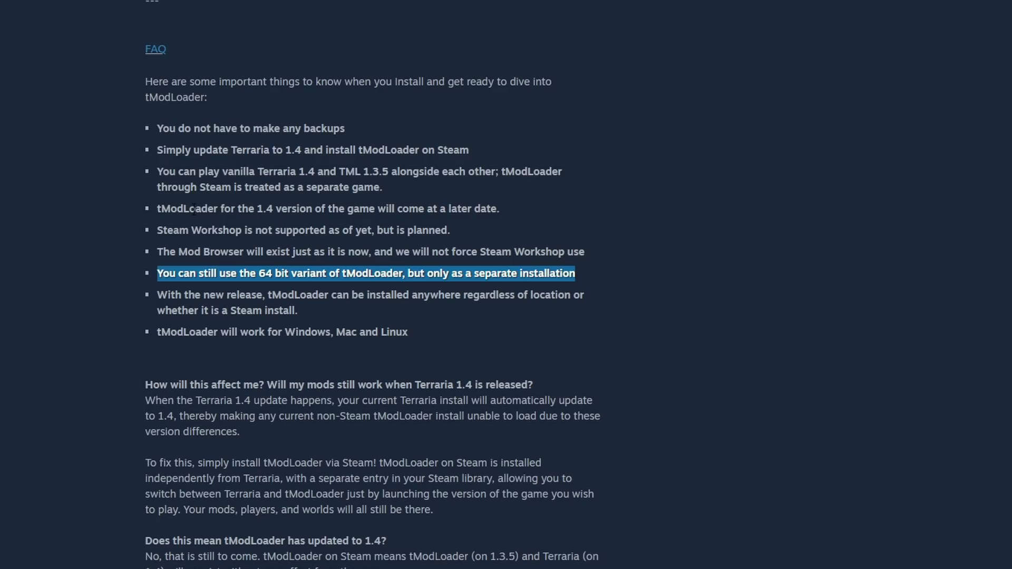
left_click(339, 302)
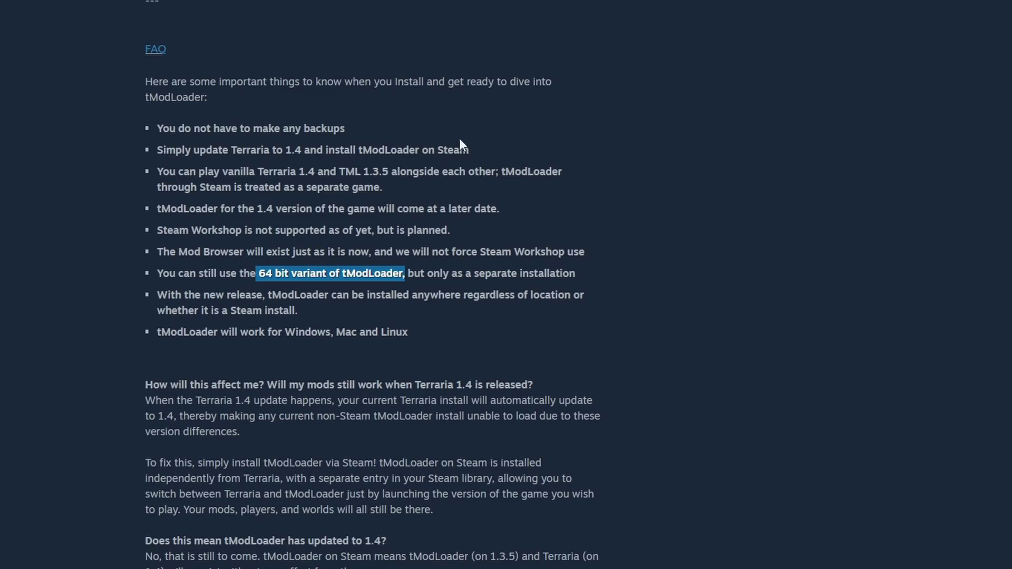
left_click(340, 314)
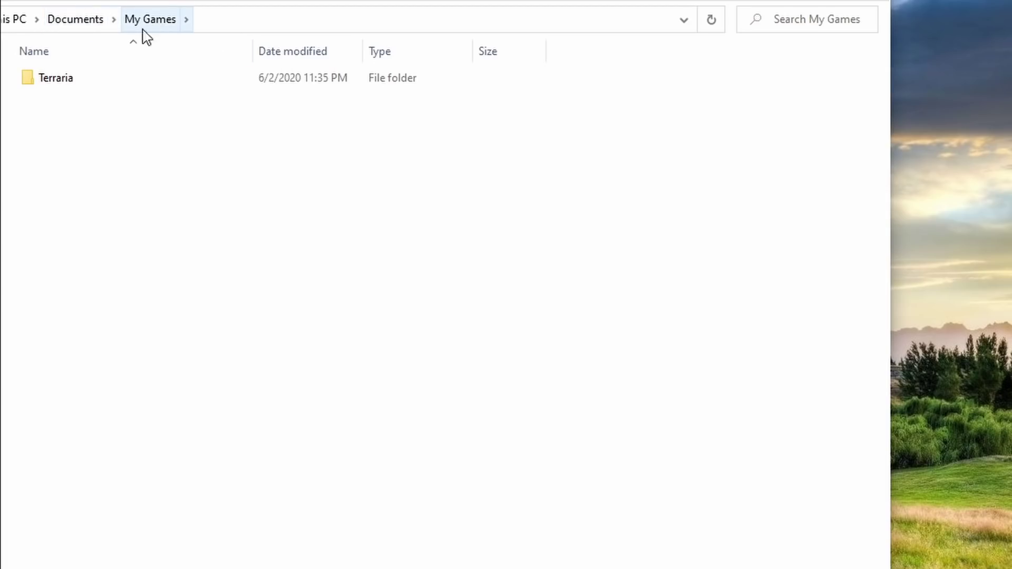
- In File Explorer, open the Terraria folder under Documents > My Games and its ModLoader subfolder to examine the contents
double_click(48, 80)
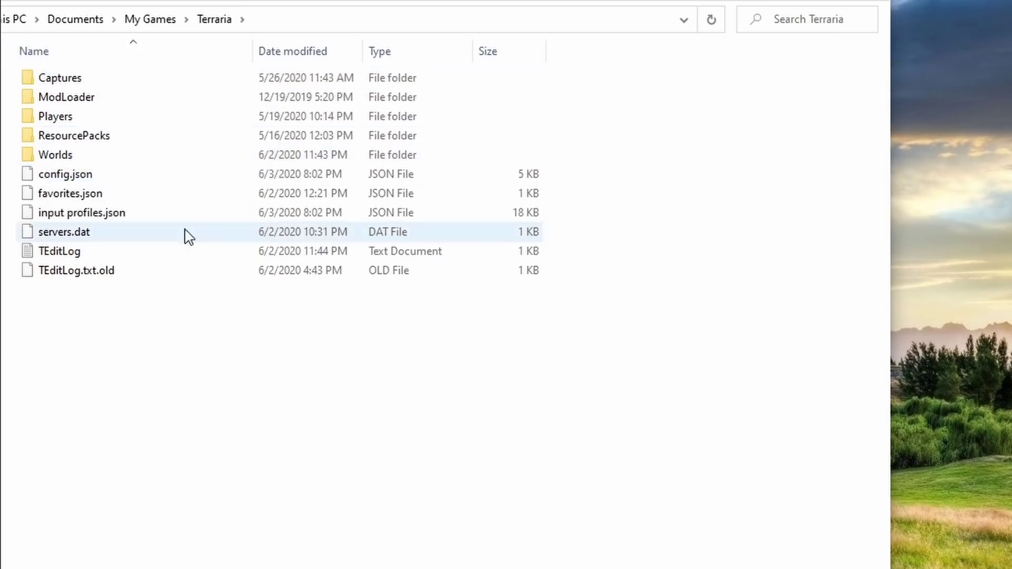
double_click(114, 104)
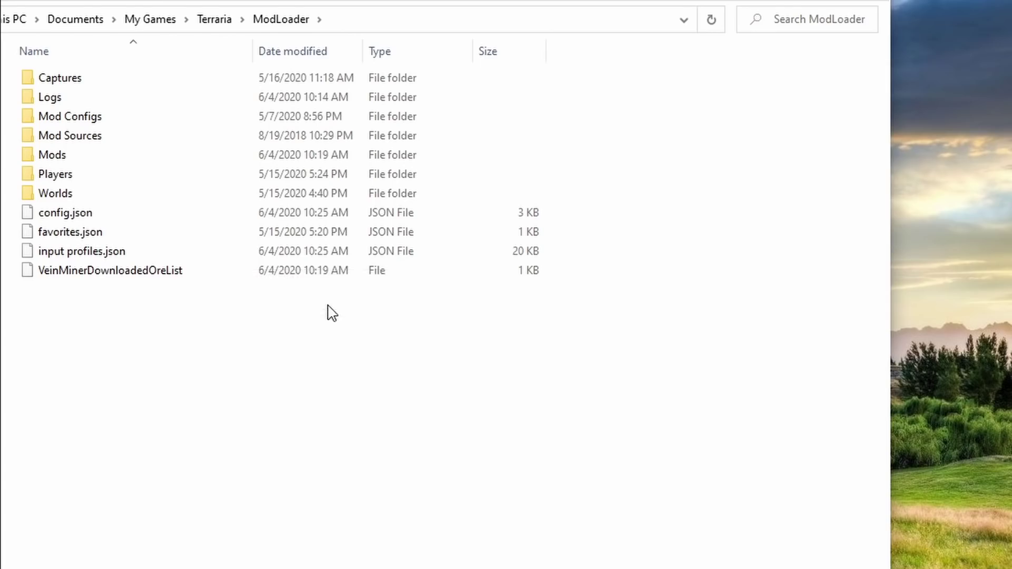
mouse_move(225, 406)
left_mouse_down()
mouse_move(266, 266)
mouse_move(570, 187)
mouse_move(834, 377)
mouse_move(95, 494)
mouse_move(289, 208)
mouse_move(790, 289)
mouse_move(325, 362)
left_mouse_up()
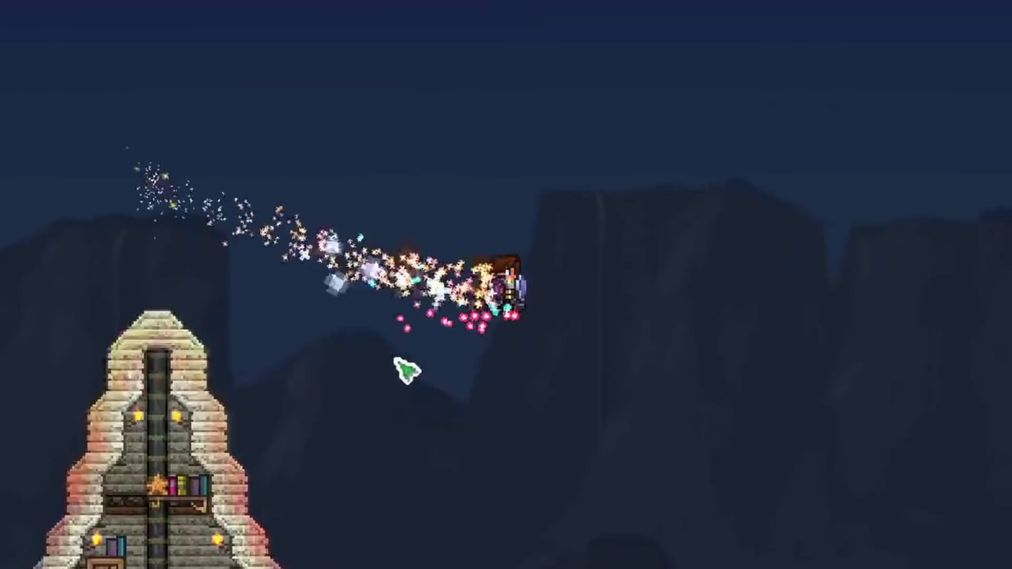
- In Terraria, fly past the tower with Permafrost inside and descend into the base's hall
key("space")
key("a")
key("a")
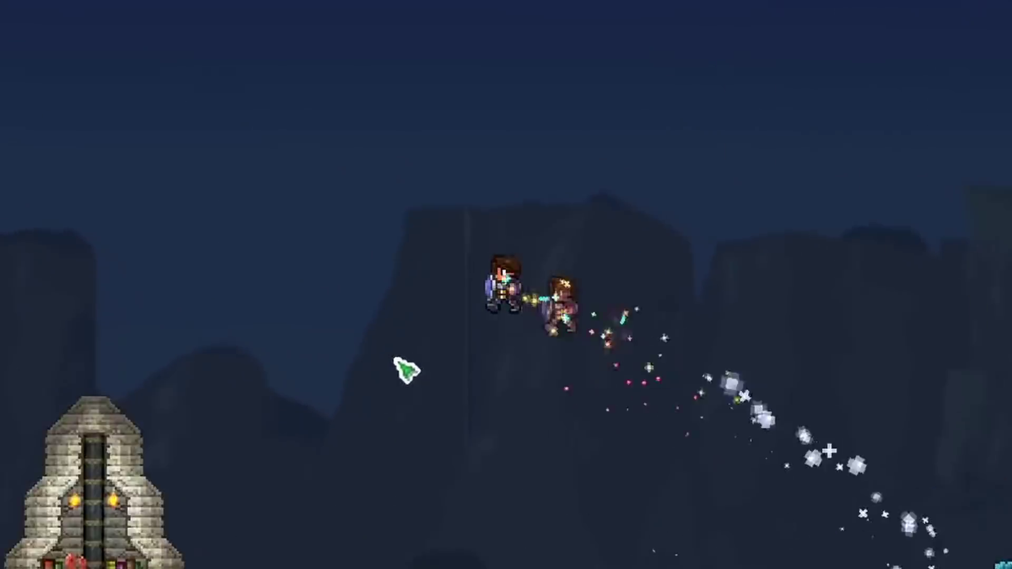
mouse_move(406, 369)
left_mouse_down()
mouse_move(500, 113)
mouse_move(492, 533)
mouse_move(639, 332)
mouse_move(164, 328)
left_mouse_up()
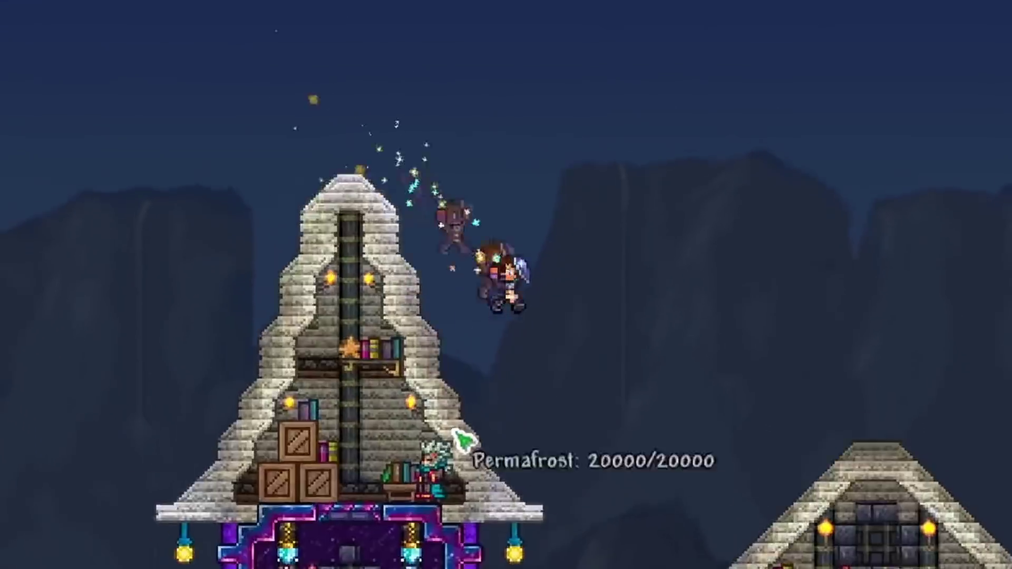
key("a")
key("d")
key("d")
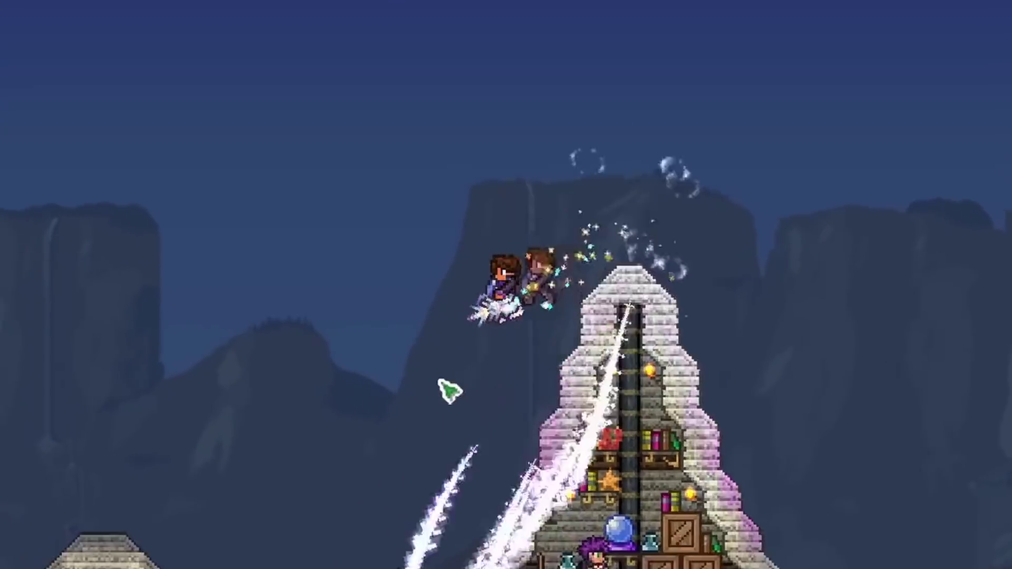
- Fly up out of the hall and cross above the base to the tower on its opposite side
key("a")
left_click_drag(439, 381, 296, 302)
key("space")
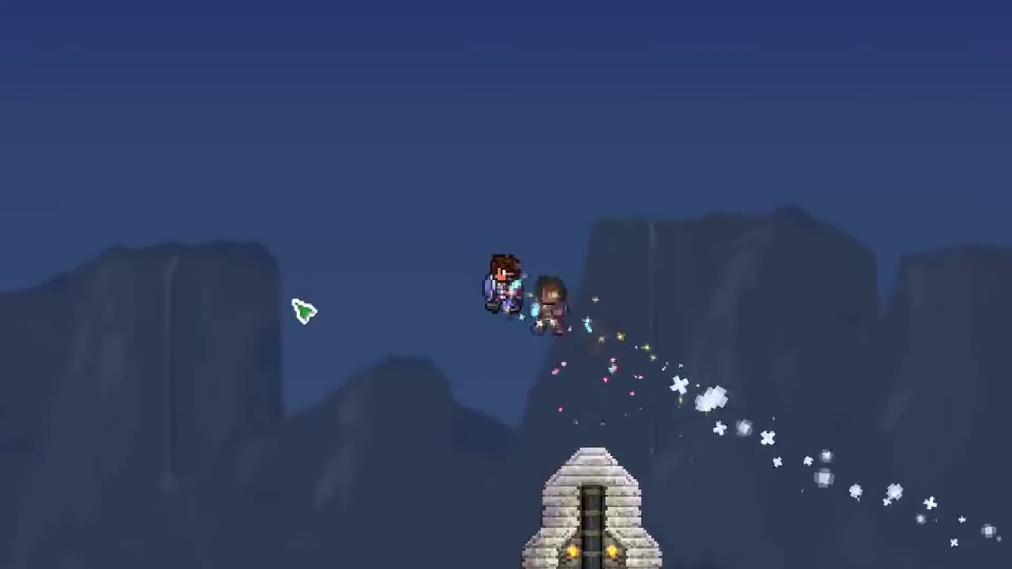
key("d")
key("space")
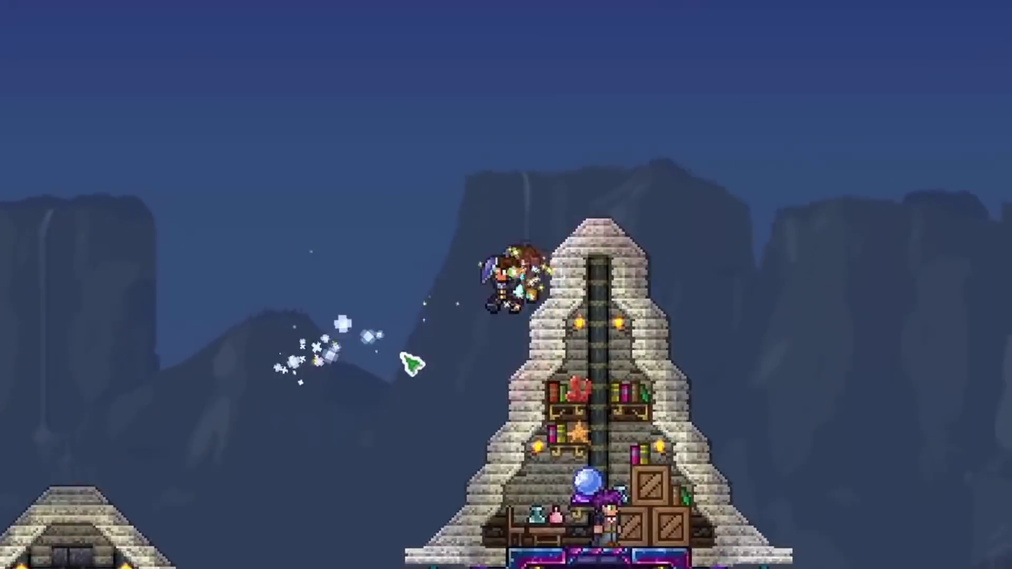
- Return to the hall, fire the weapon upward, and fly back up beside the tower
key("a")
key("d")
key("a")
left_click_drag(407, 280, 539, 182)
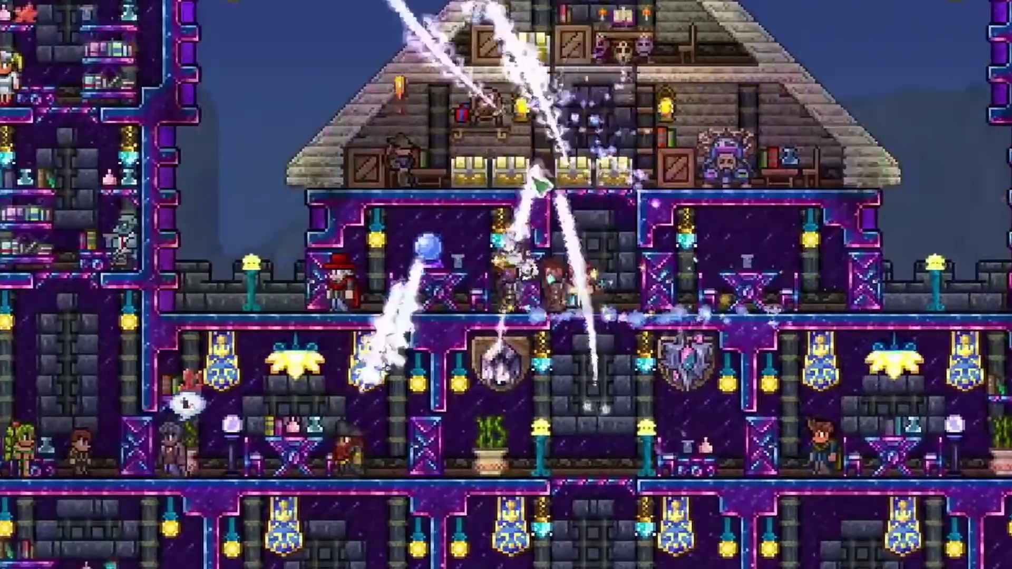
key("space")
key("d")
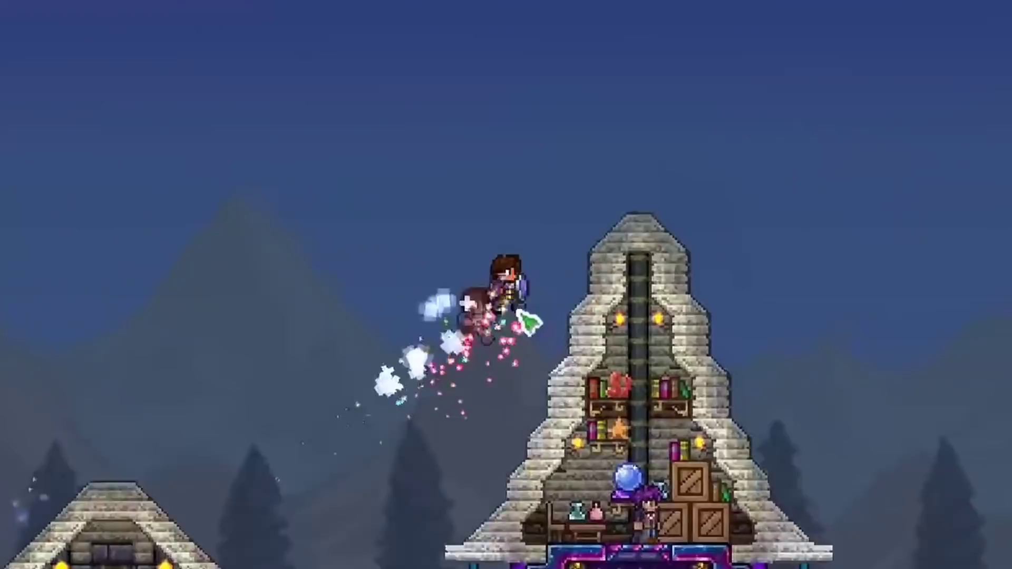